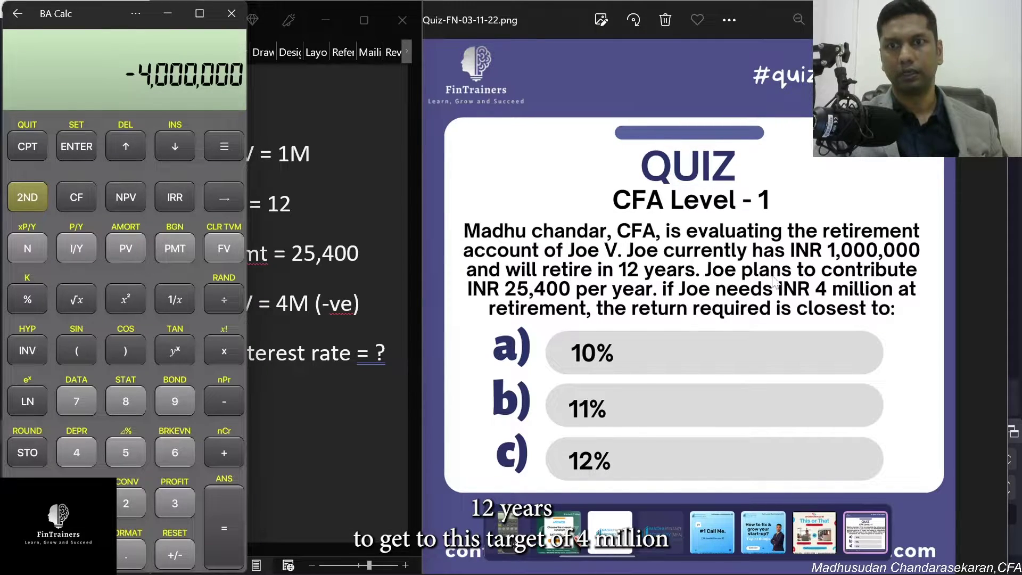
- In the Word quiz notes, append ' (years)' after N = 12 so the term reads in years
click(366, 447)
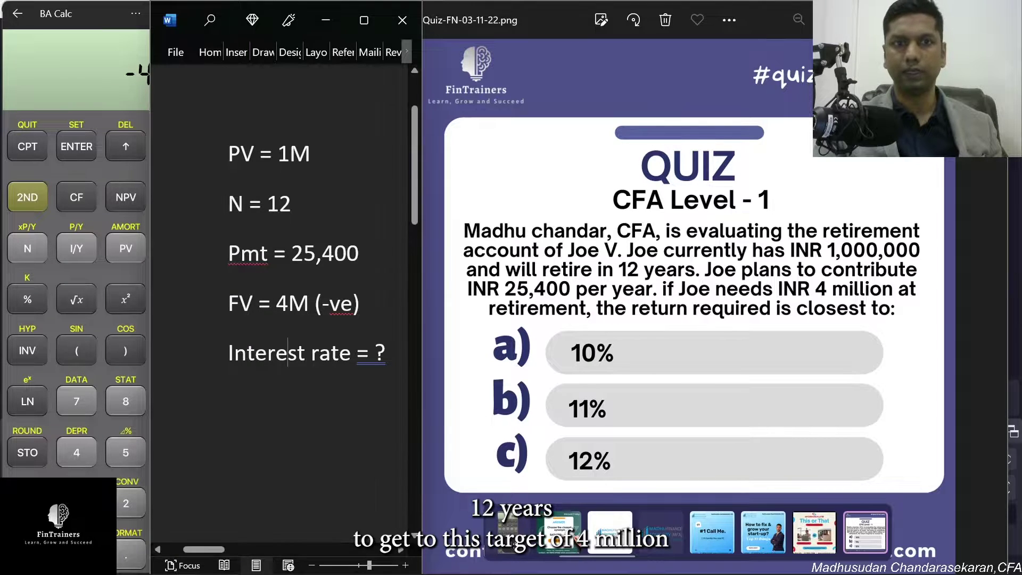
drag(228, 154, 325, 160)
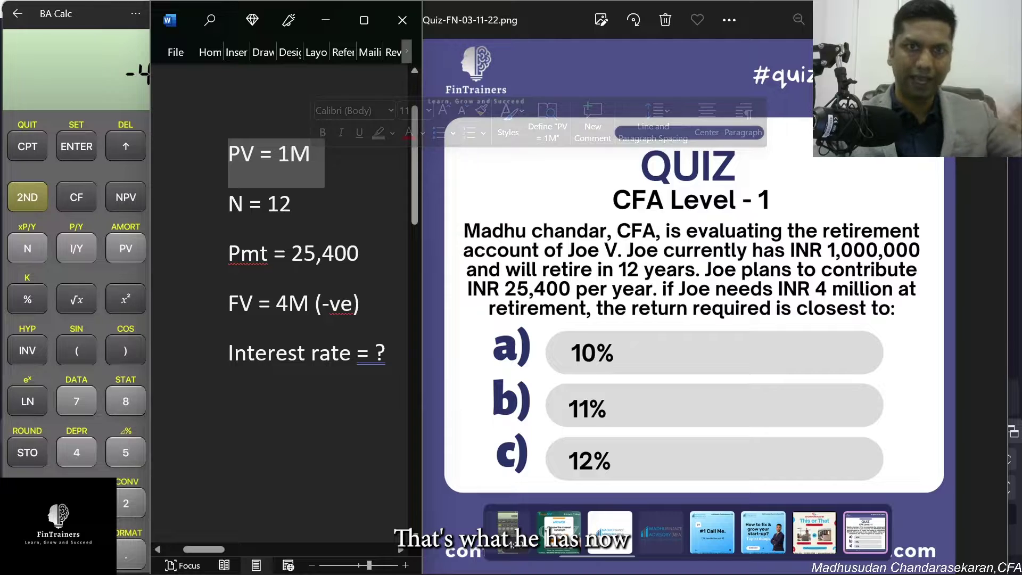
drag(250, 205, 305, 205)
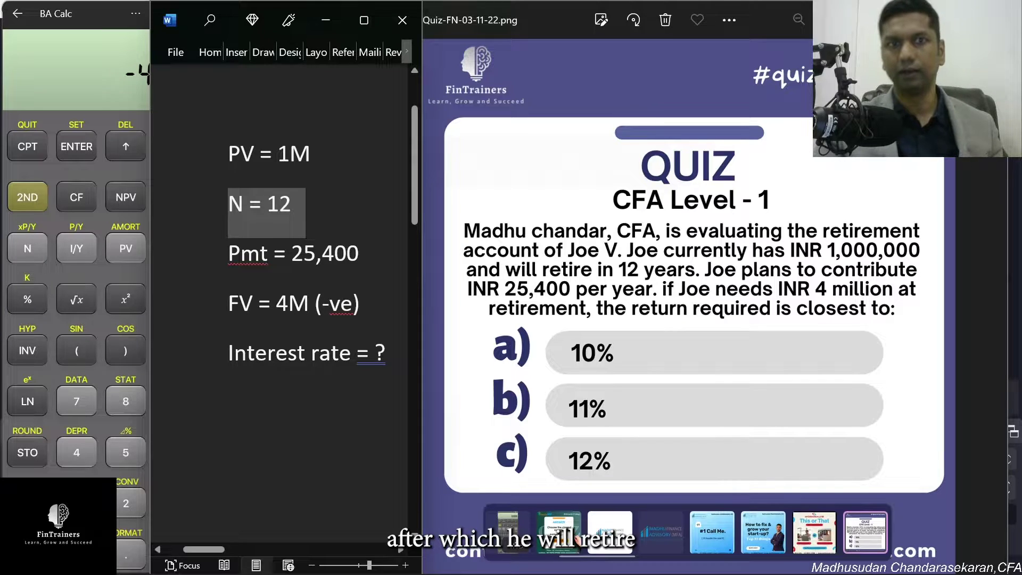
click(291, 204)
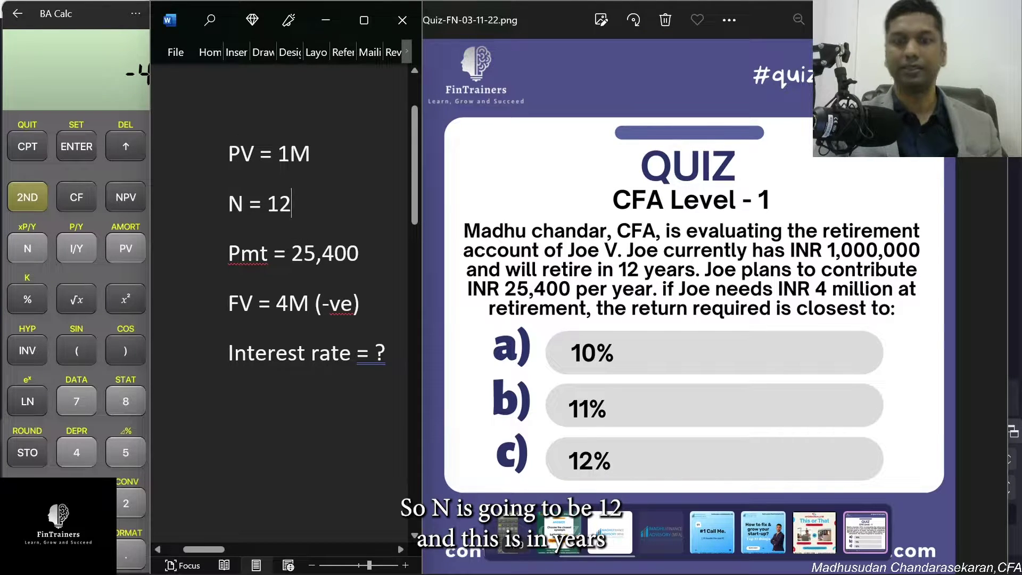
text((years))
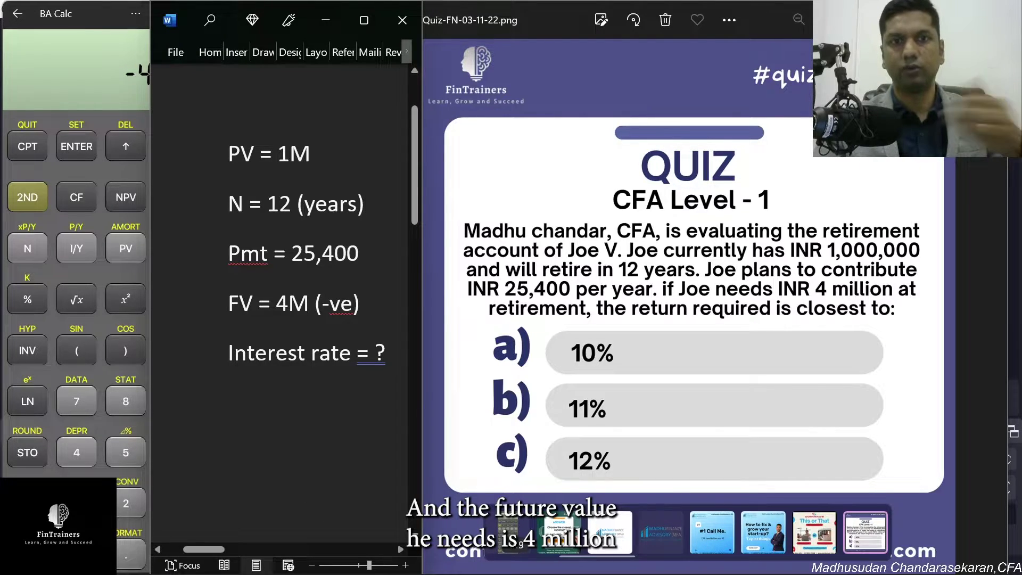
drag(276, 303, 302, 308)
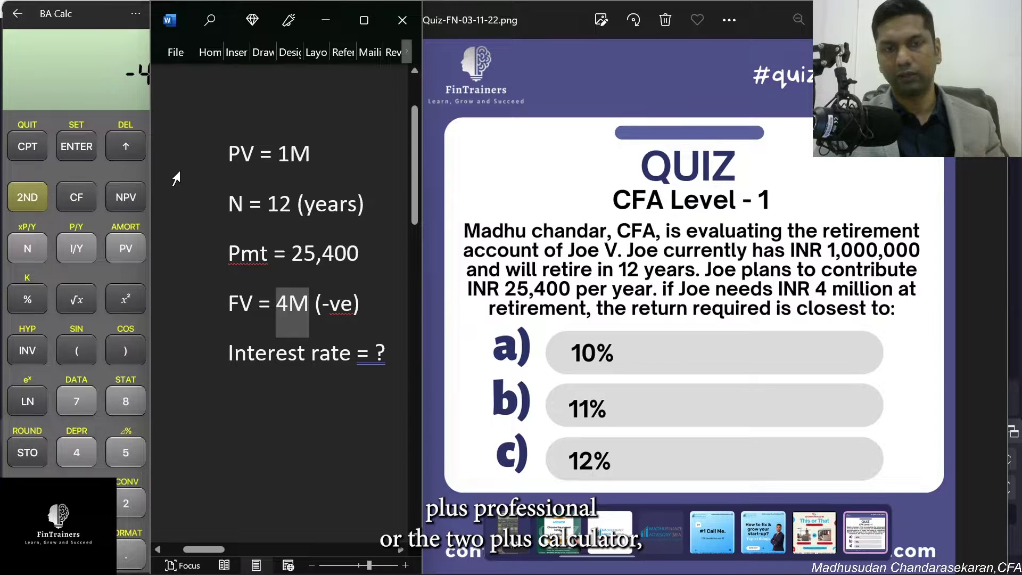
drag(228, 159, 277, 159)
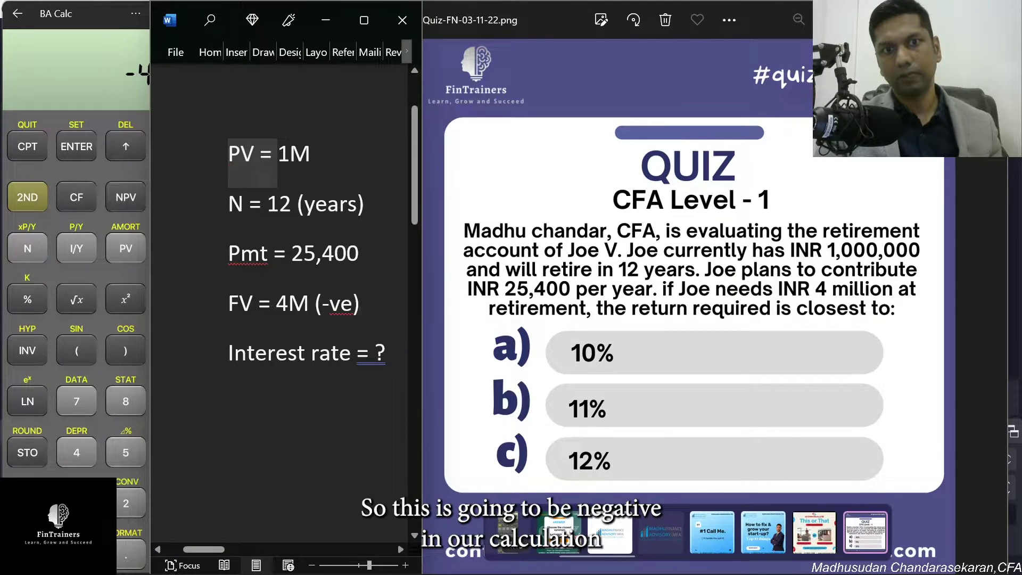
triple_click(293, 303)
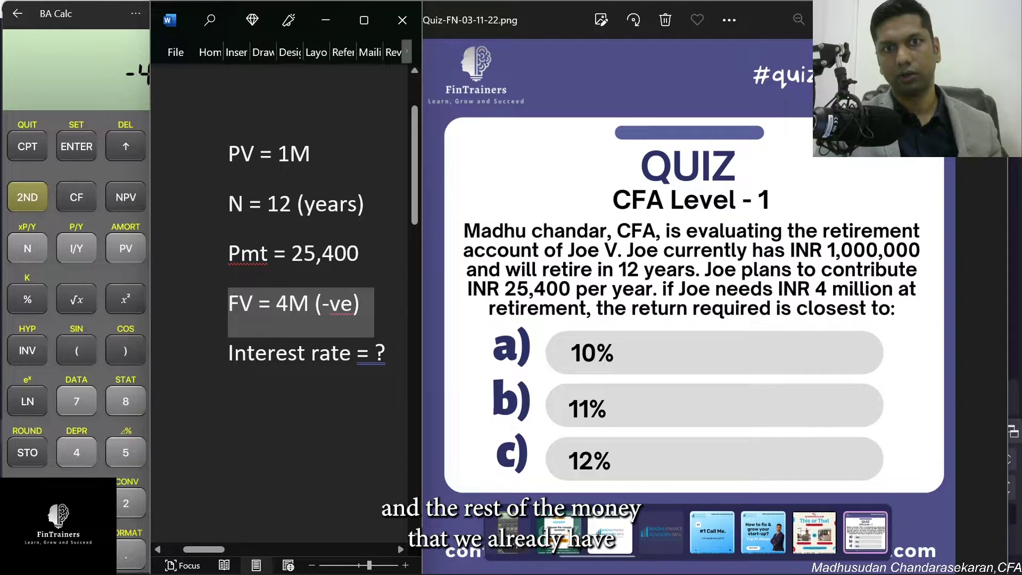
triple_click(269, 154)
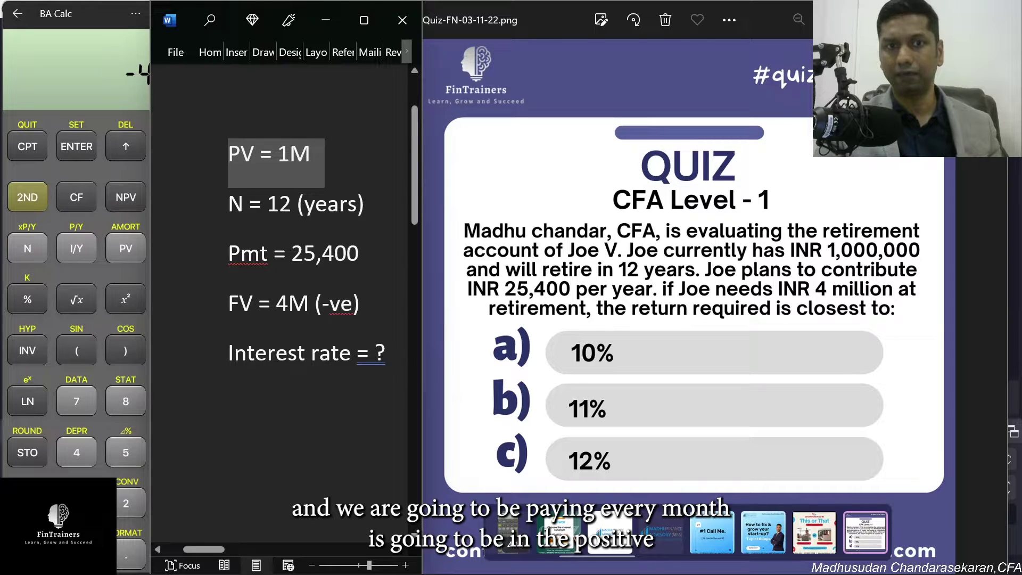
triple_click(286, 283)
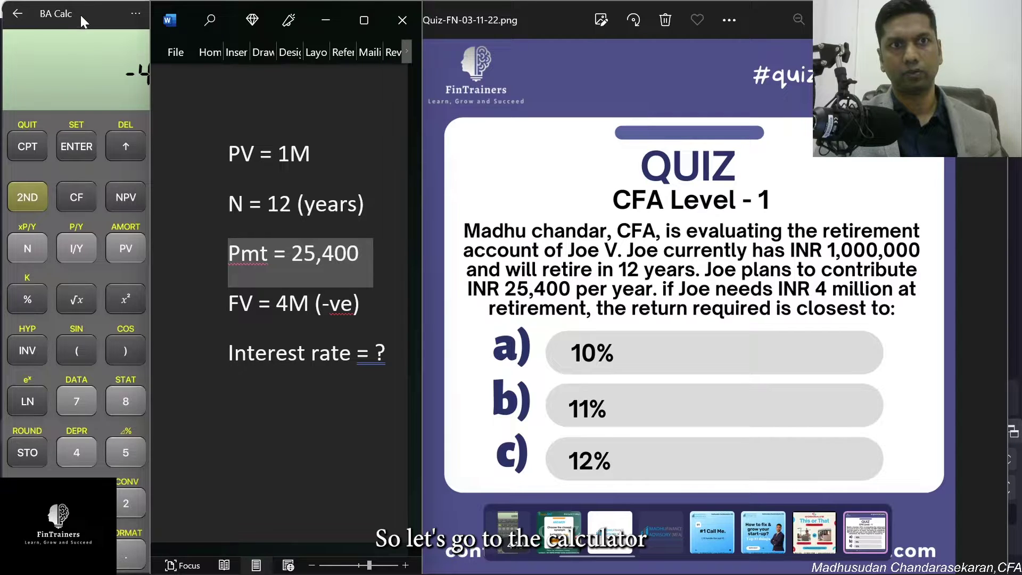
- Clear BA Calc's TVM registers with 2ND CLR TVM and confirm N recalls as zero
click(100, 14)
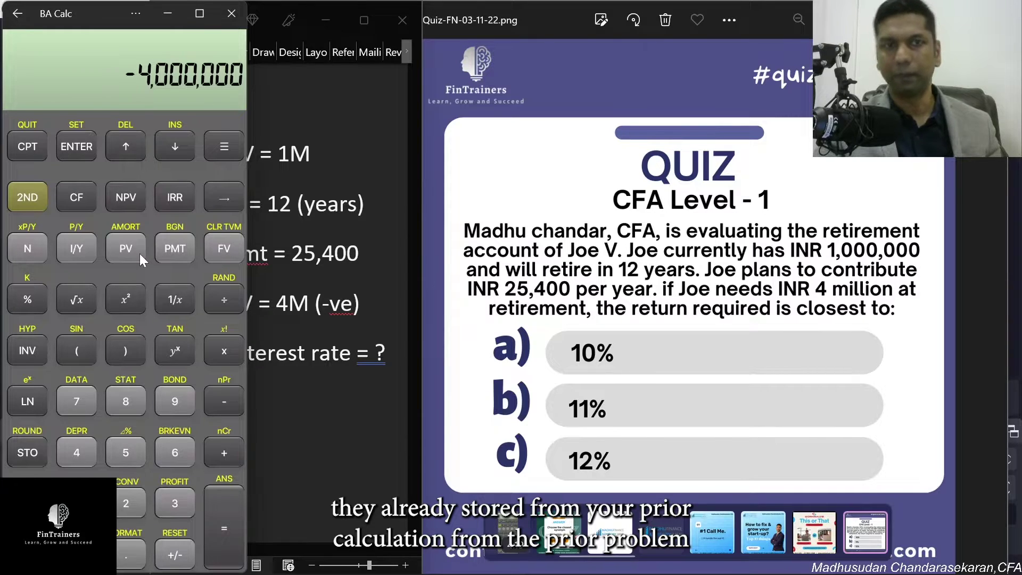
click(33, 194)
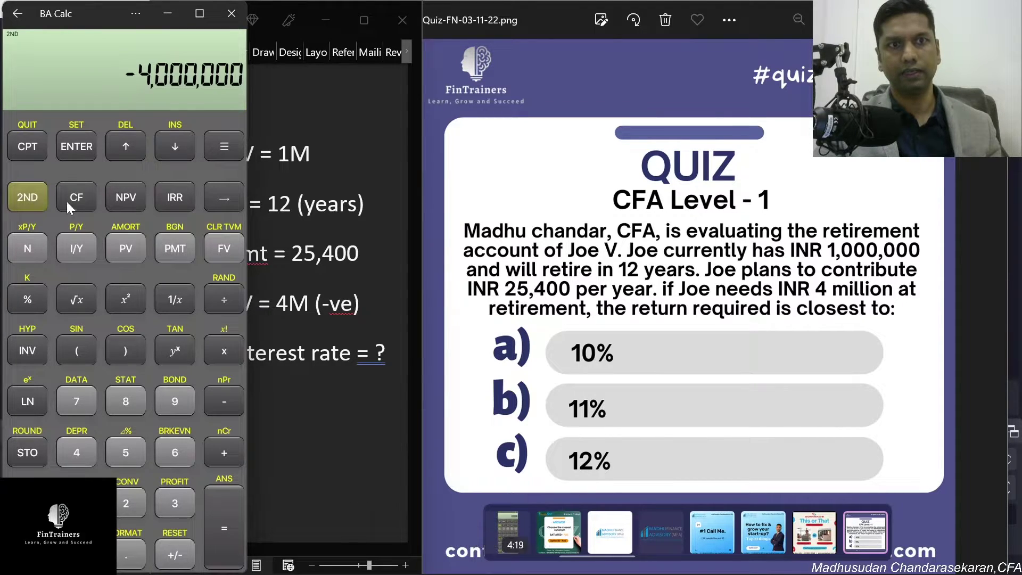
click(225, 246)
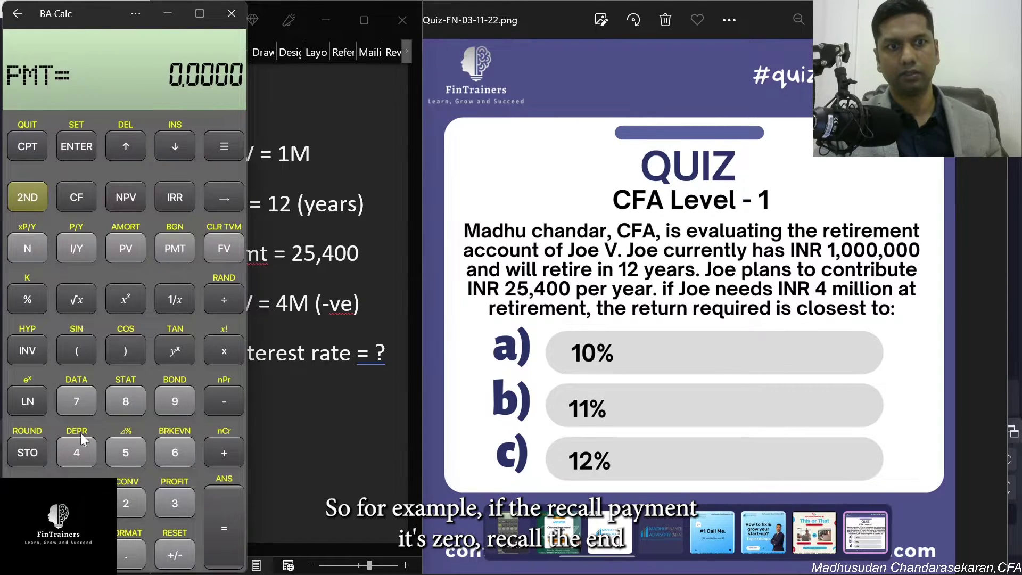
click(37, 250)
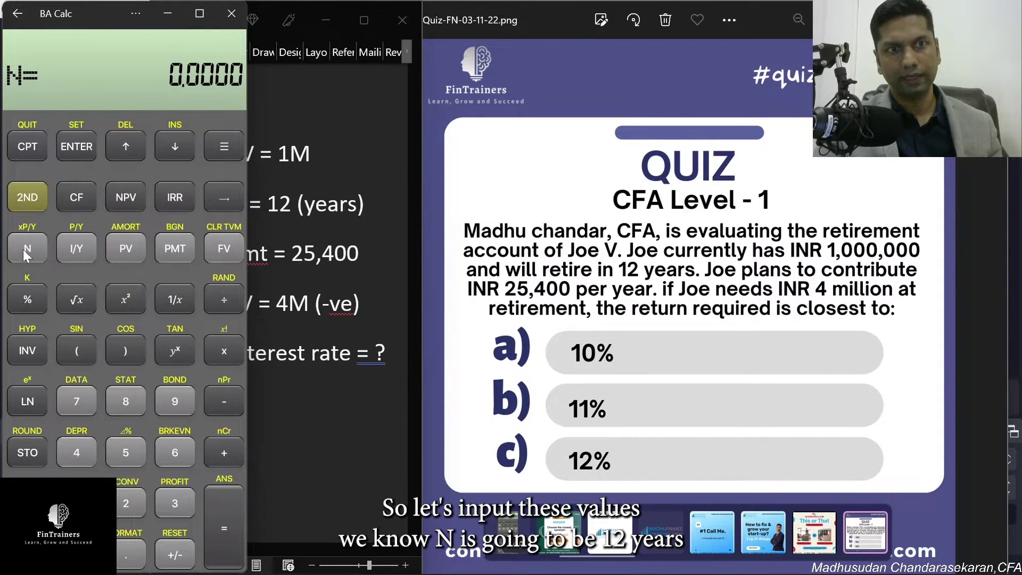
- Store 12 as N and 1,000,000 as the present value PV
click(76, 503)
click(116, 499)
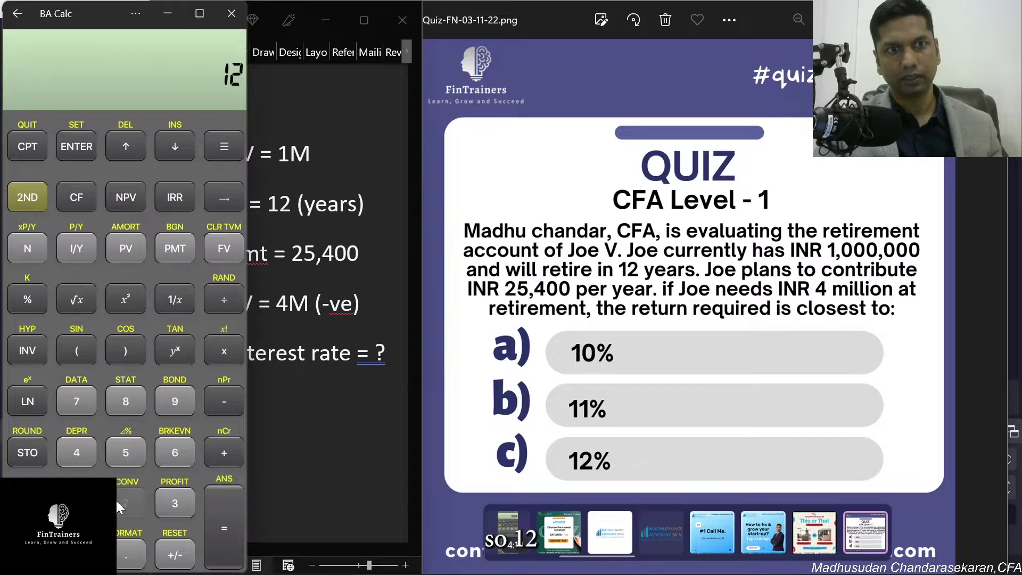
click(30, 249)
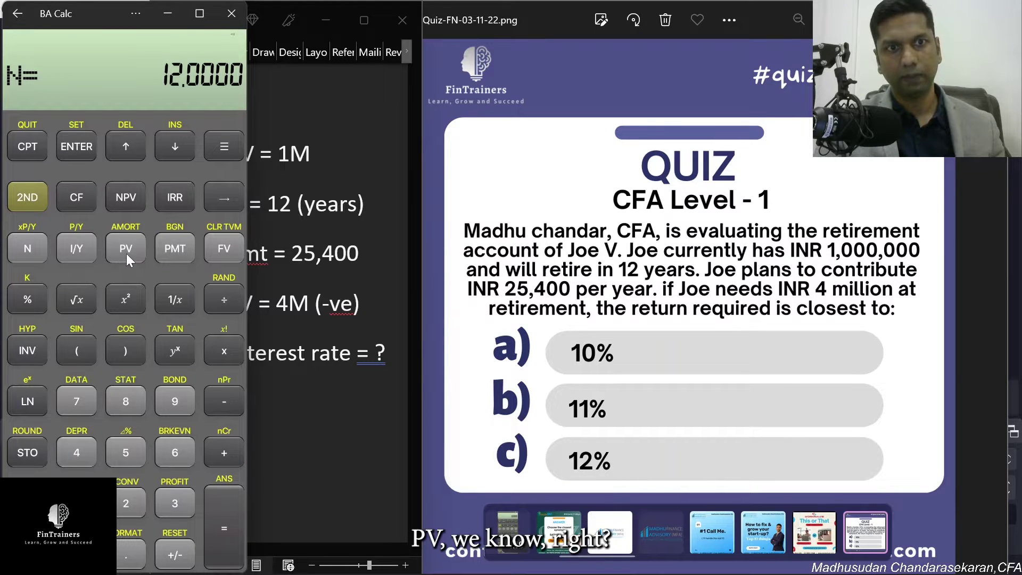
text(1)
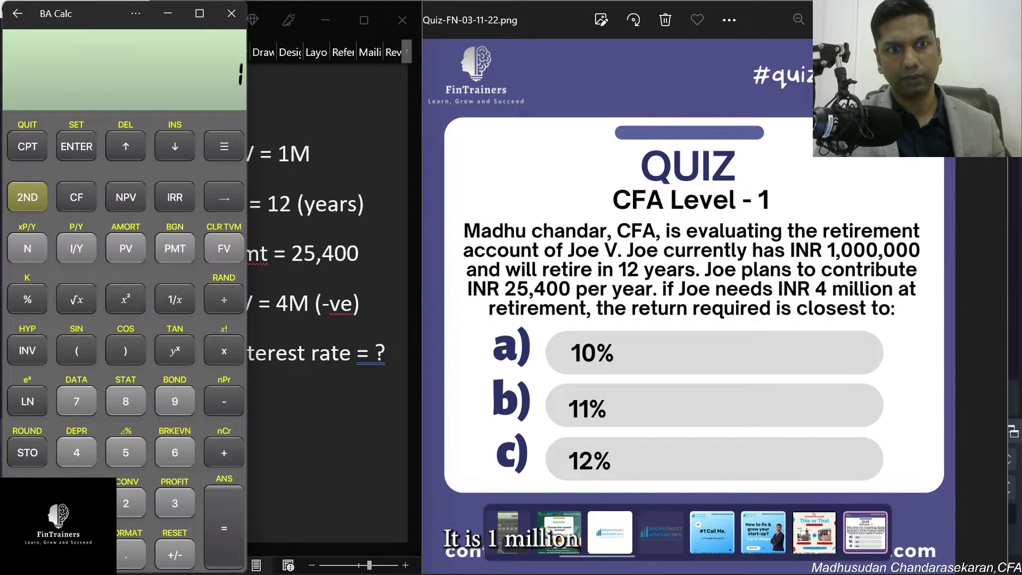
text(,000,000)
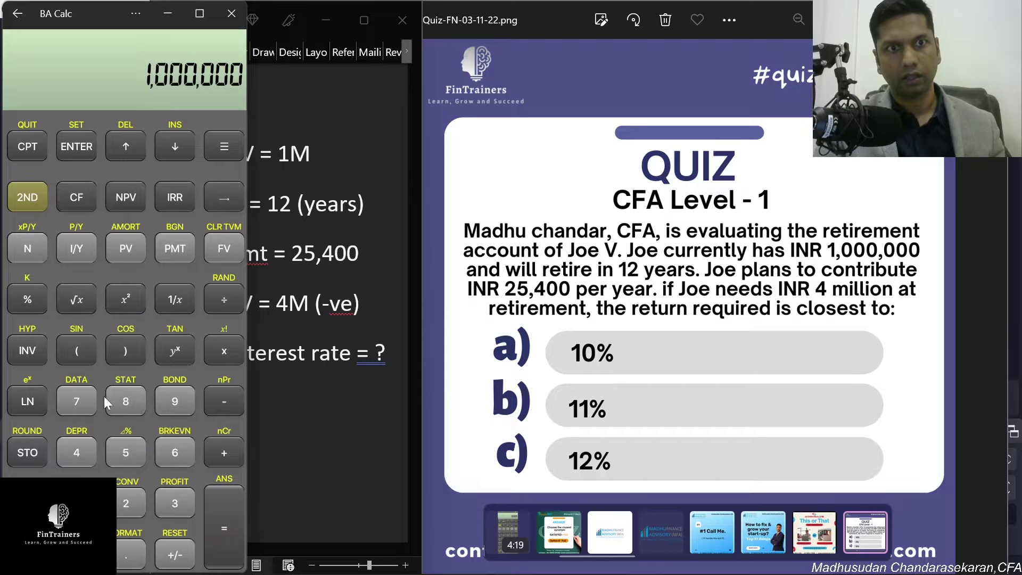
click(118, 253)
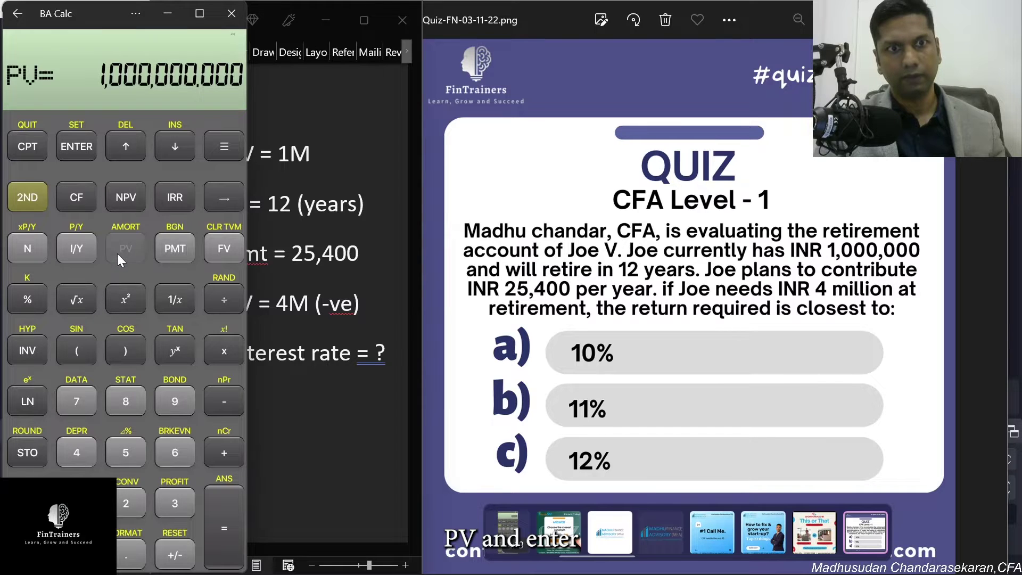
click(75, 149)
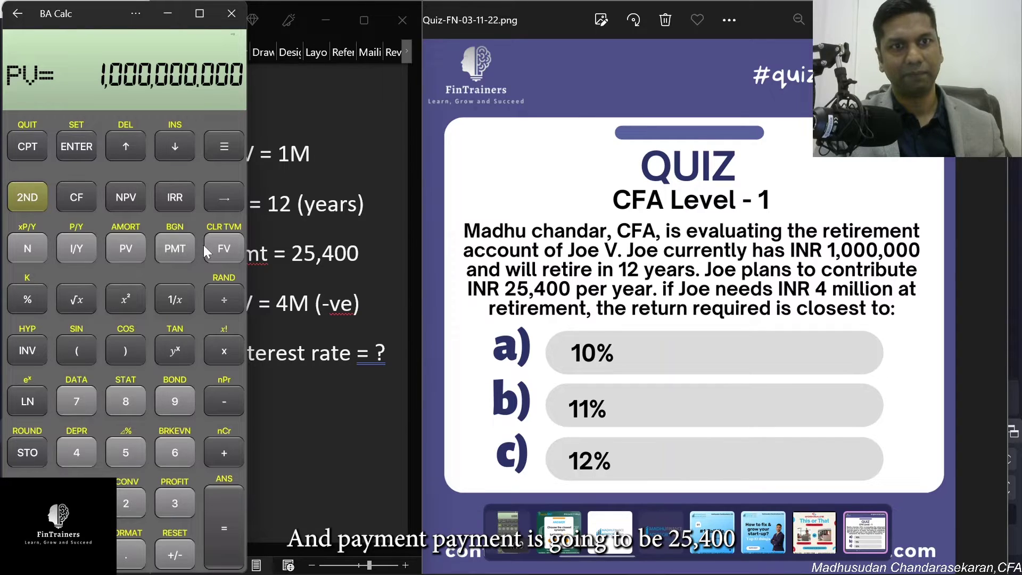
- Enter the 25,400 annual payment into the PMT register
click(126, 503)
click(126, 453)
click(77, 452)
click(77, 554)
click(76, 554)
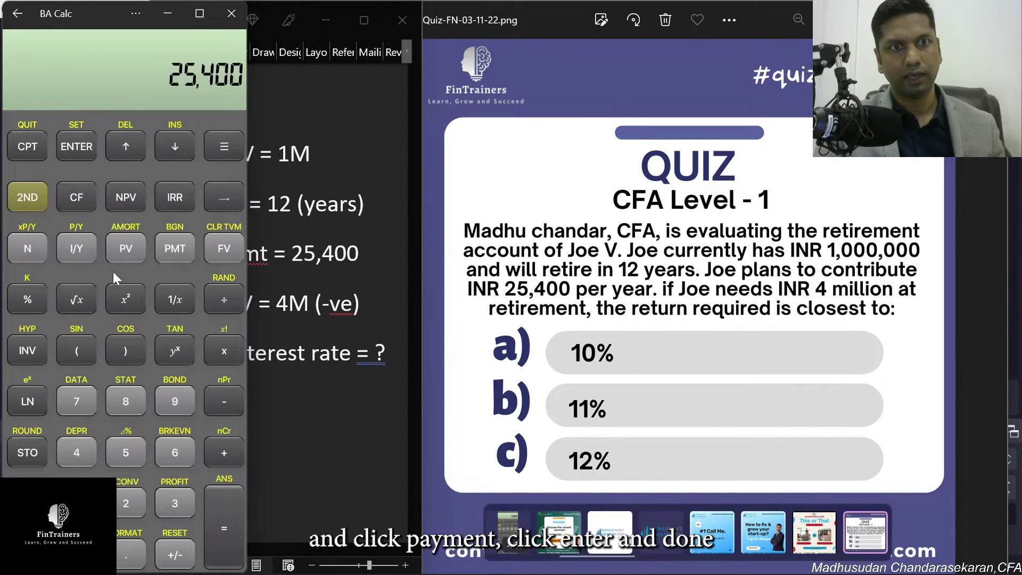
click(168, 250)
click(80, 143)
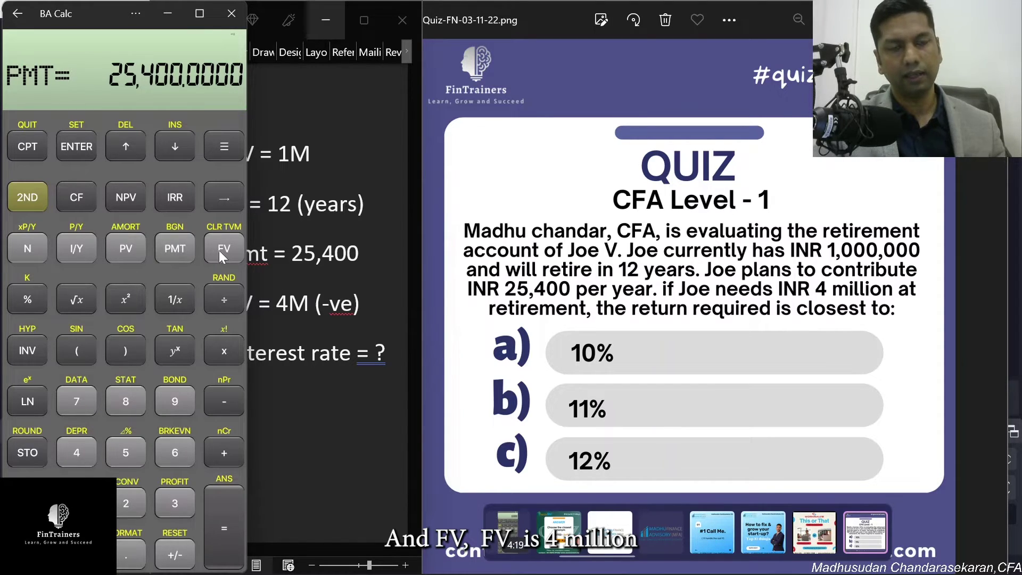
- Store the quiz's 4M future value in the FV register
click(88, 447)
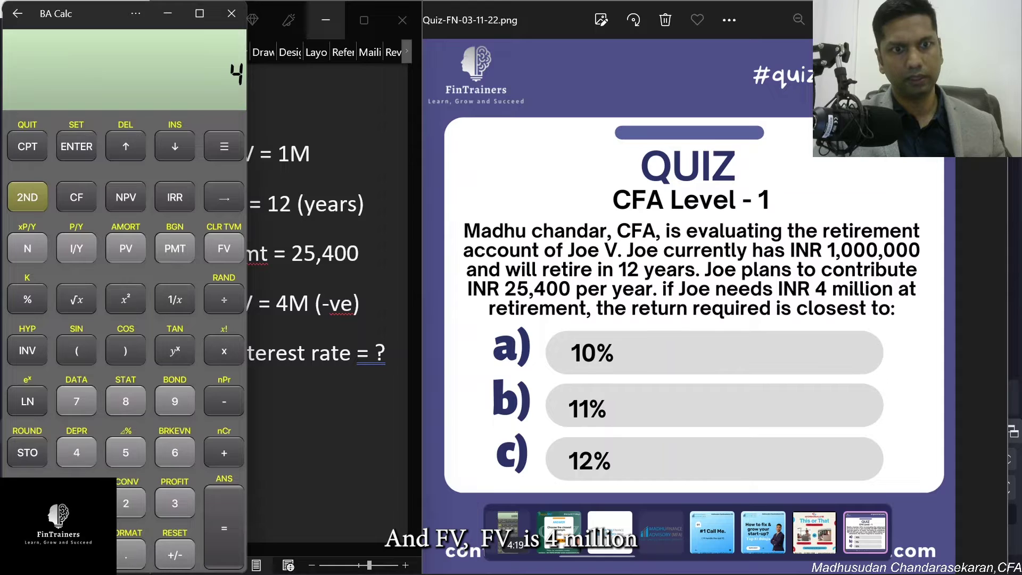
text(000)
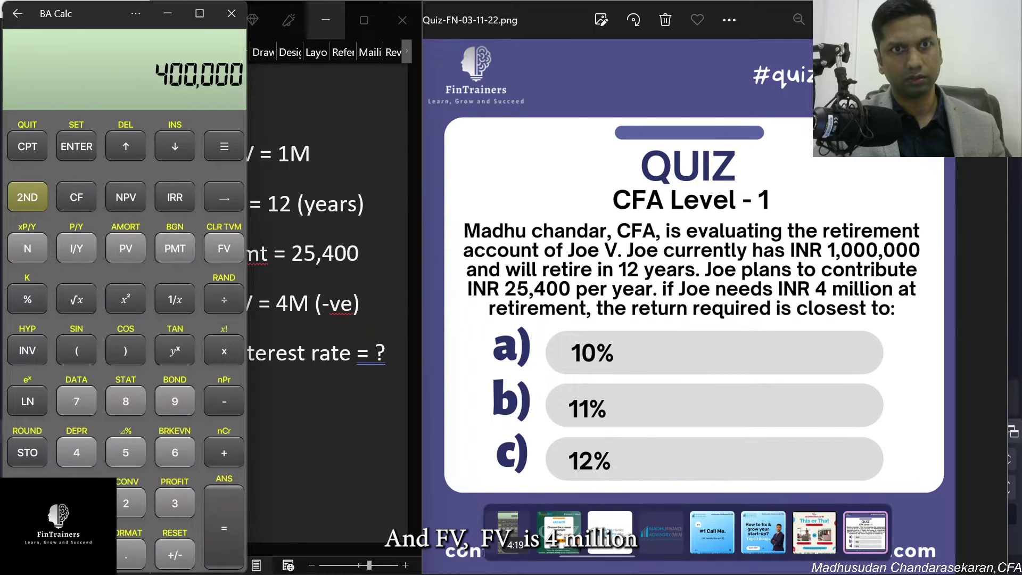
text(,000,000)
click(220, 248)
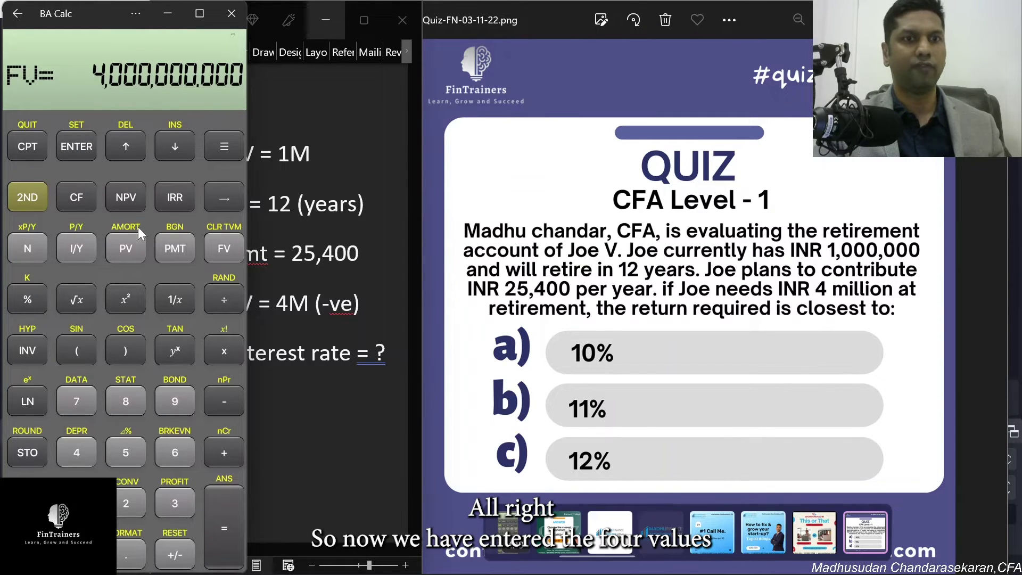
- Recall N, PV, PMT and FV to verify the stored quiz values
click(29, 255)
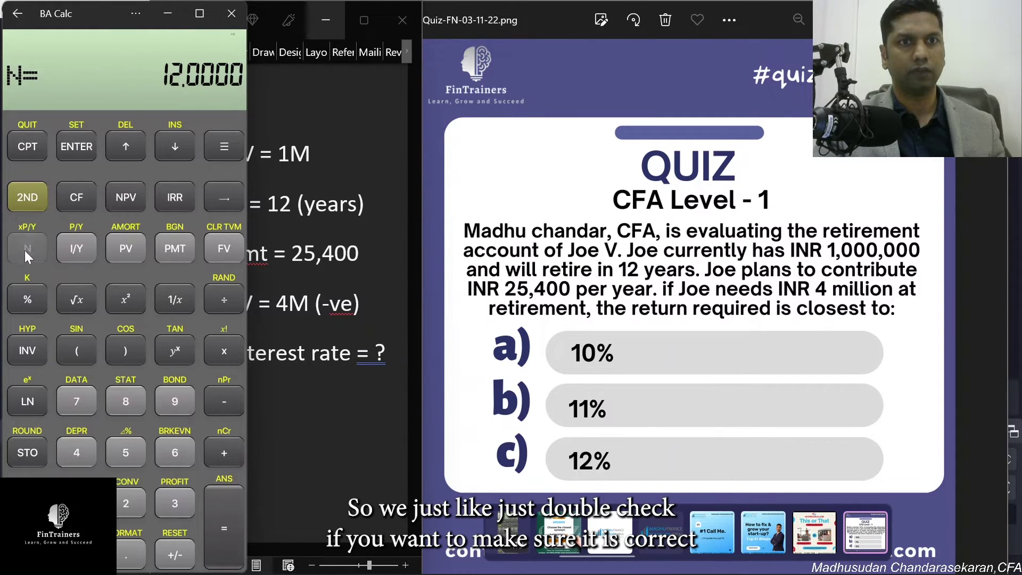
click(128, 252)
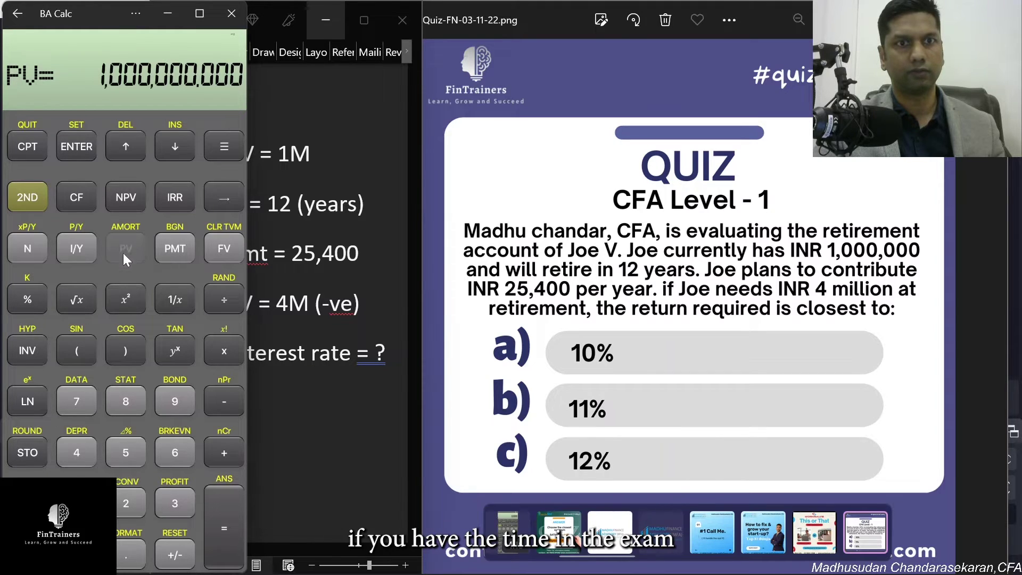
click(177, 250)
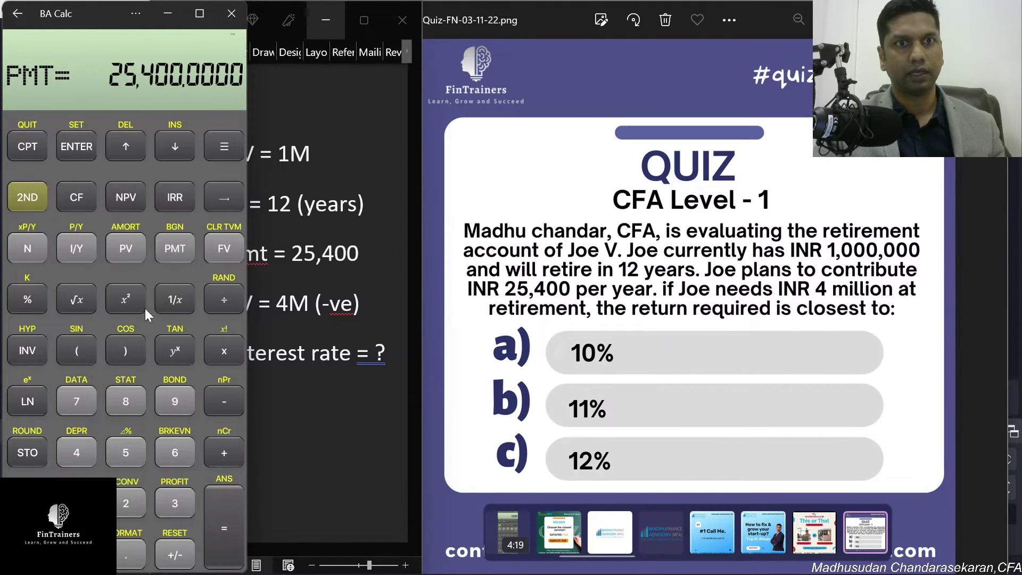
click(224, 240)
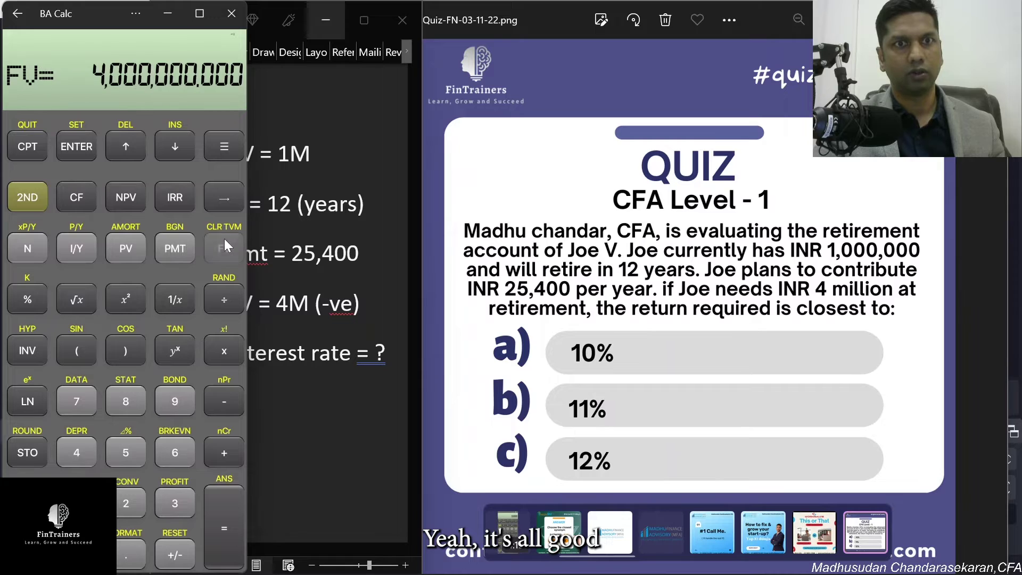
- Compute I/Y, giving 10.8159% per year, then return to the Word notes
click(27, 554)
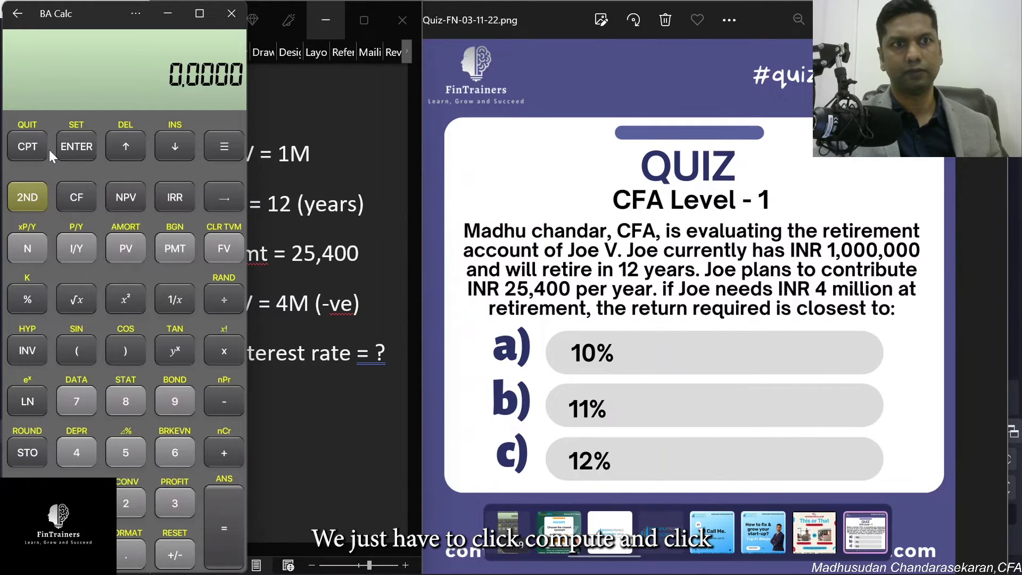
click(79, 249)
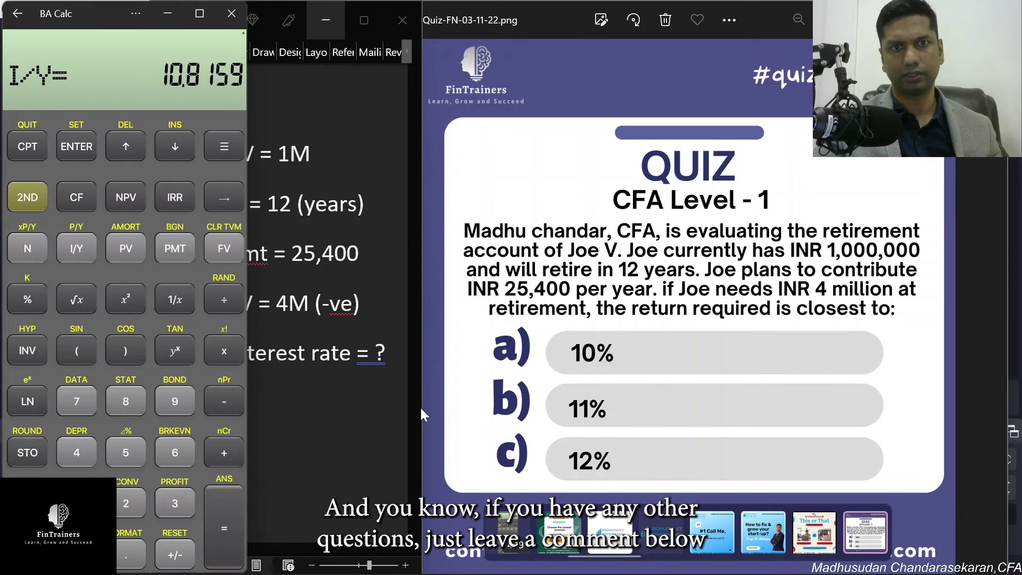
click(333, 415)
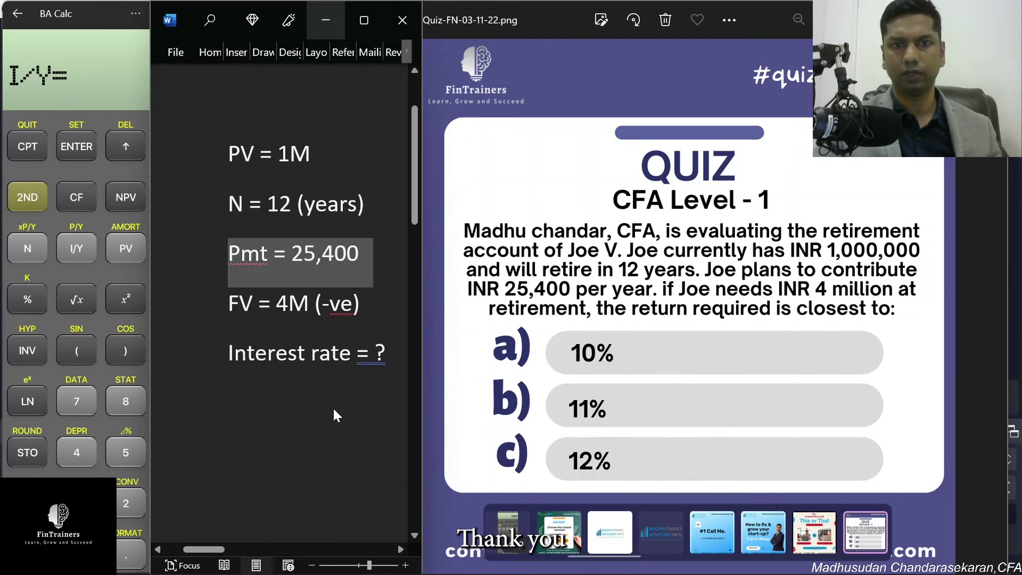